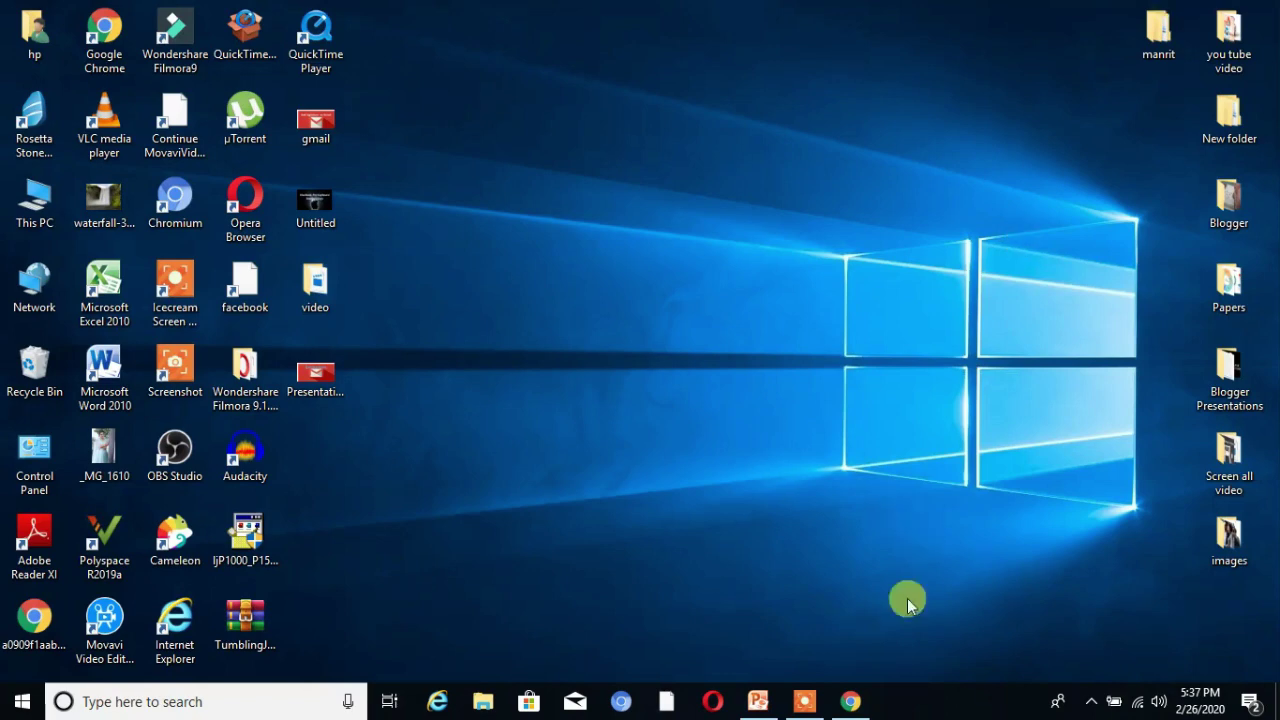
# Search Google for 'gmail' and open the Gmail site from the results.
pyautogui.click(840, 705)
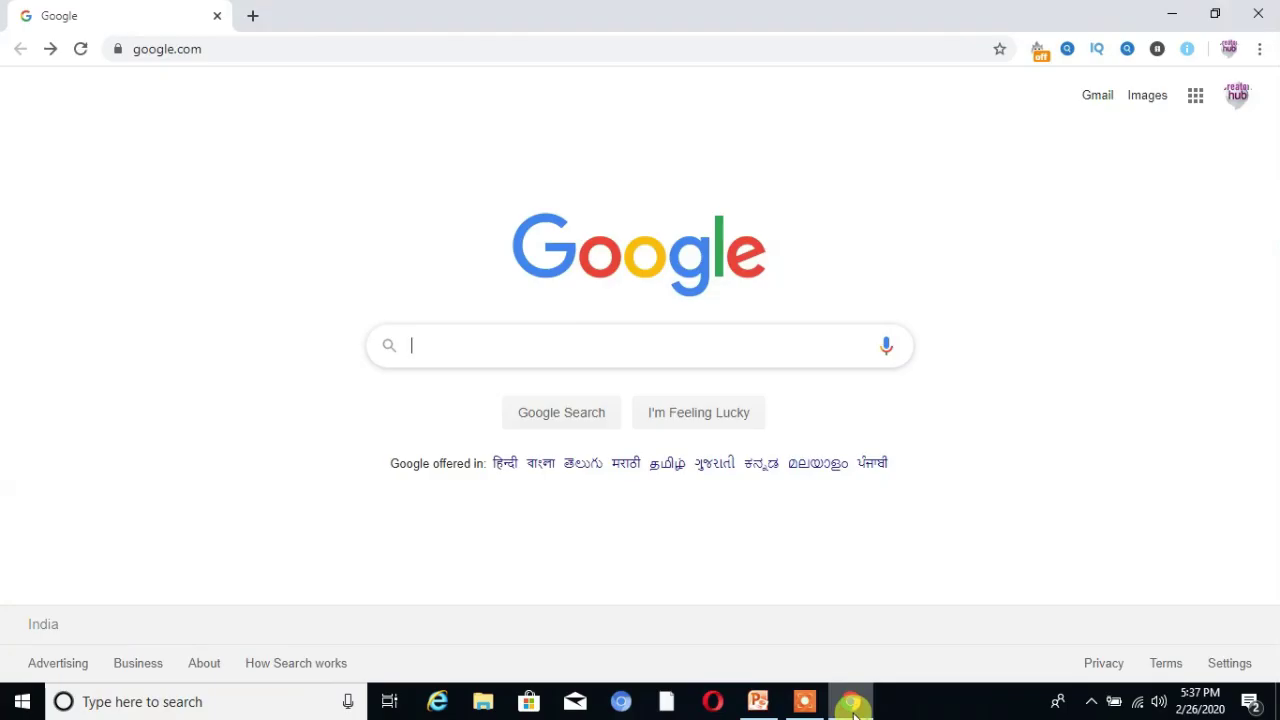
pyautogui.click(437, 340)
pyautogui.write('g')
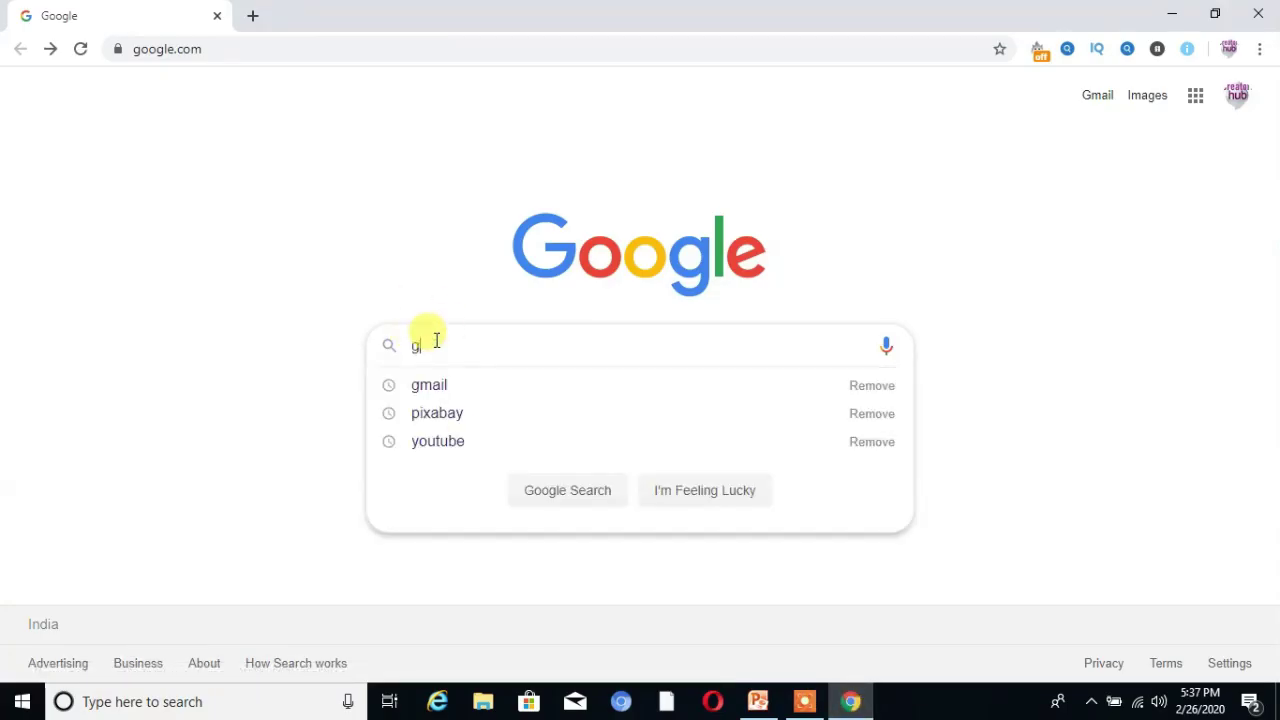
pyautogui.write('mail')
pyautogui.press('Return')
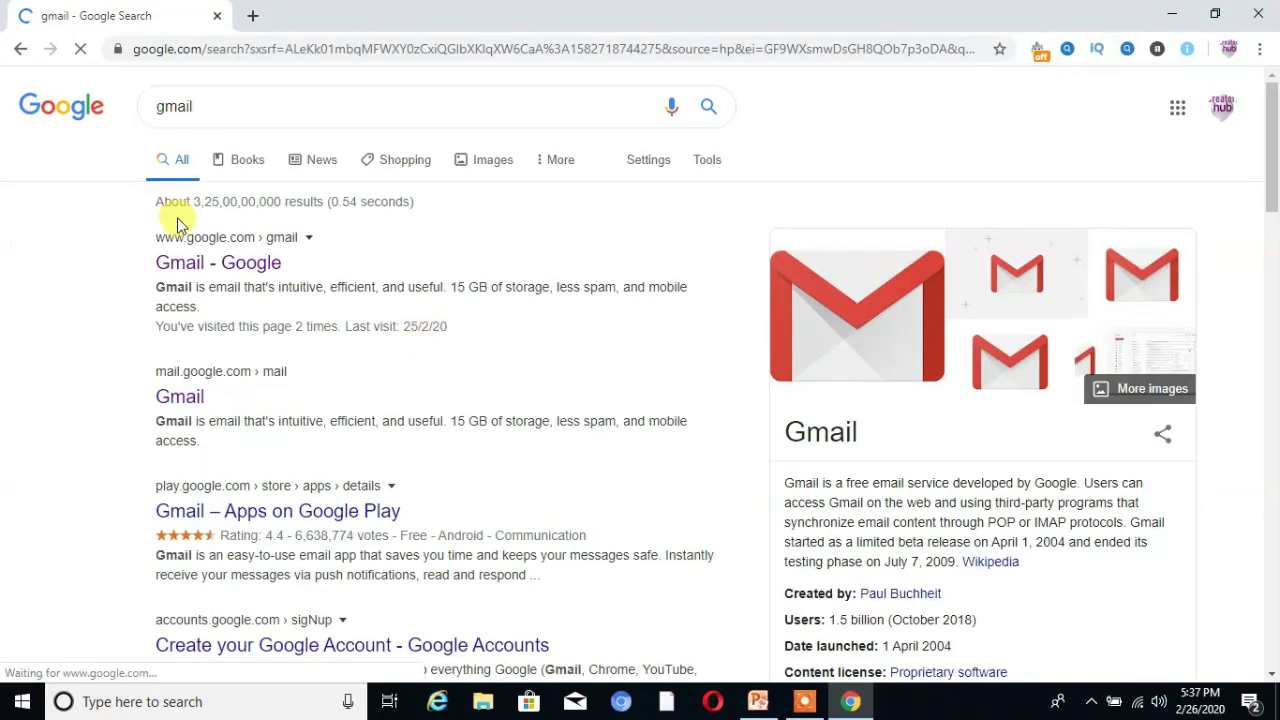
pyautogui.click(203, 268)
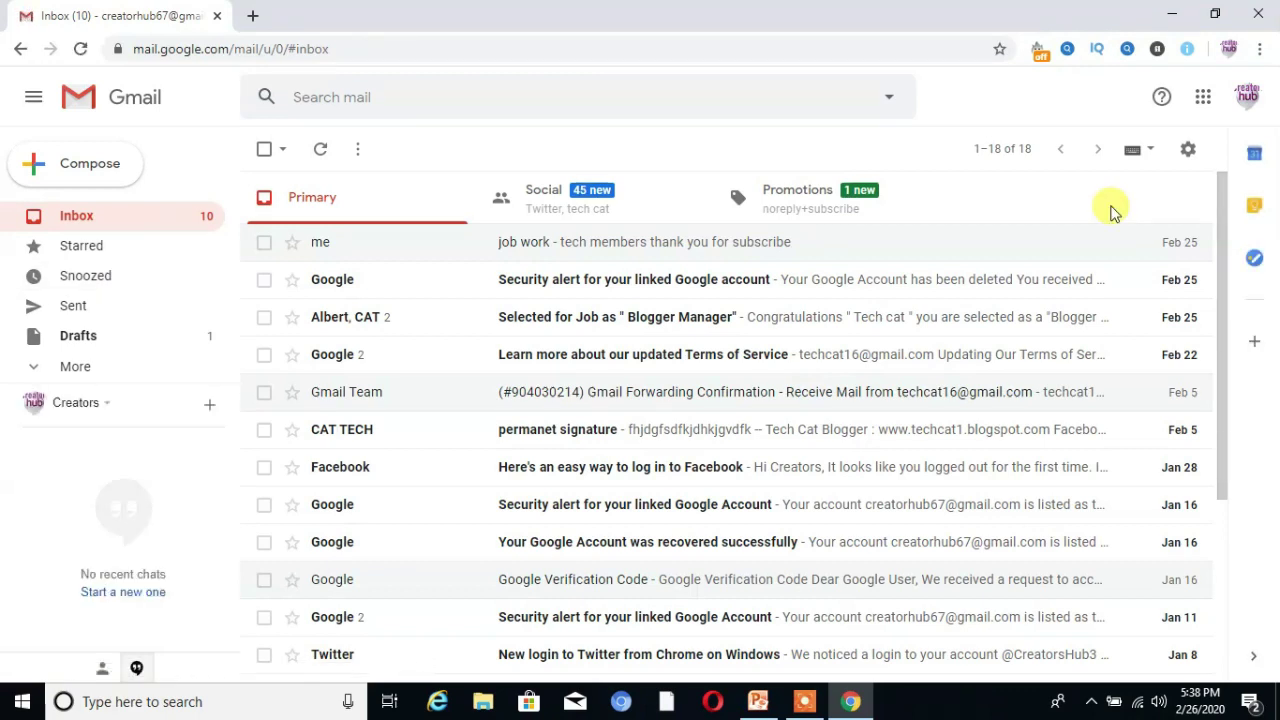
# Open the full Gmail Settings page from the gear menu.
pyautogui.click(1188, 150)
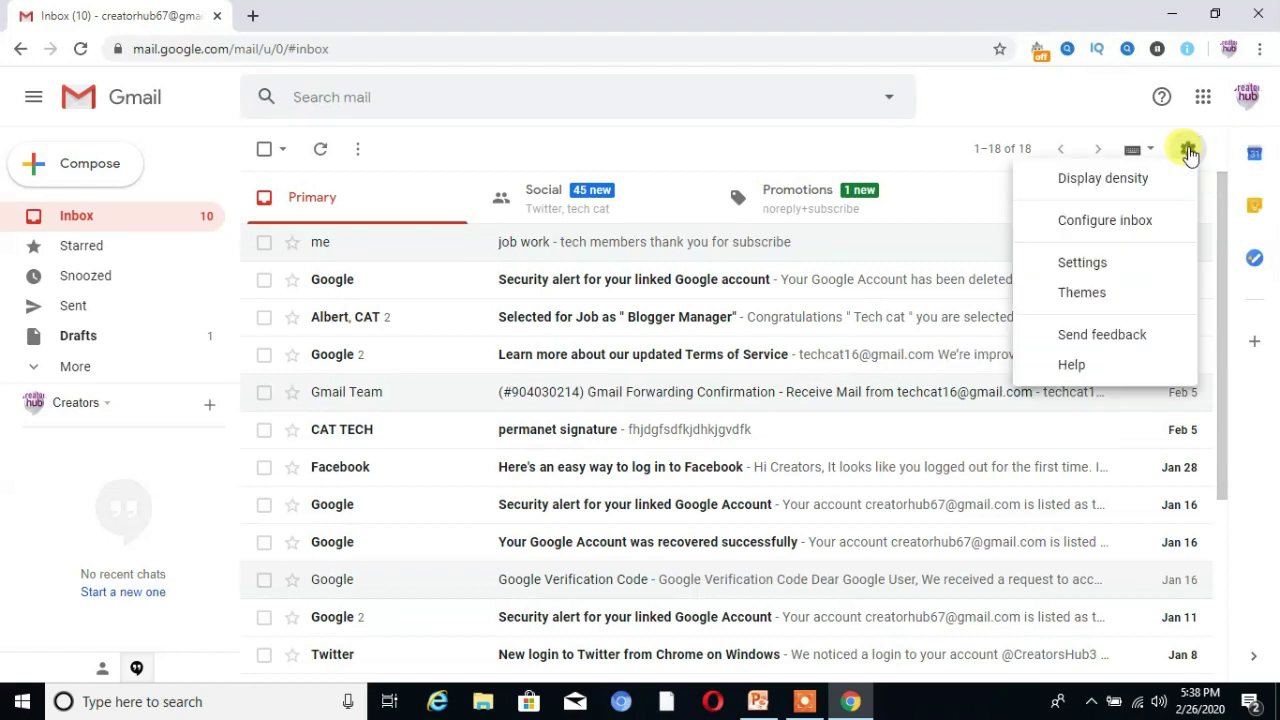
pyautogui.click(1067, 265)
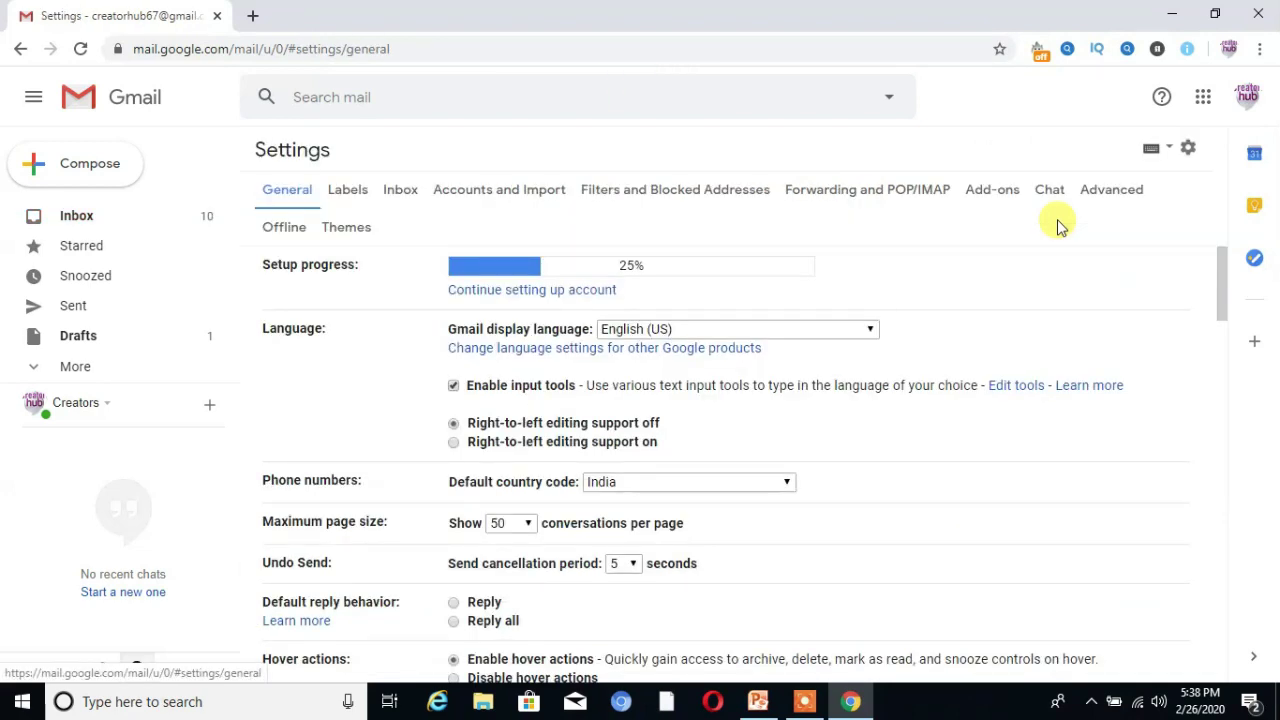
# On the Accounts and Import tab, choose Add another account under Grant access to your account.
pyautogui.click(519, 197)
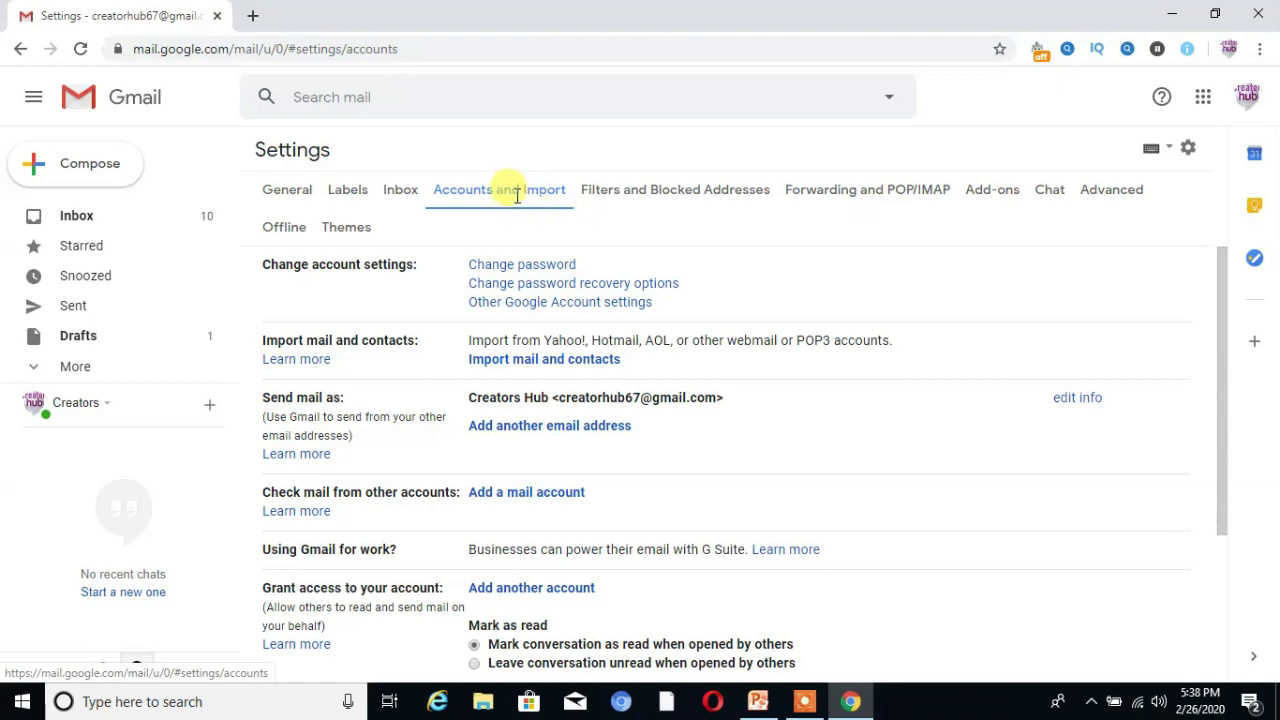
pyautogui.moveTo(1222, 278); pyautogui.dragTo(1228, 447)
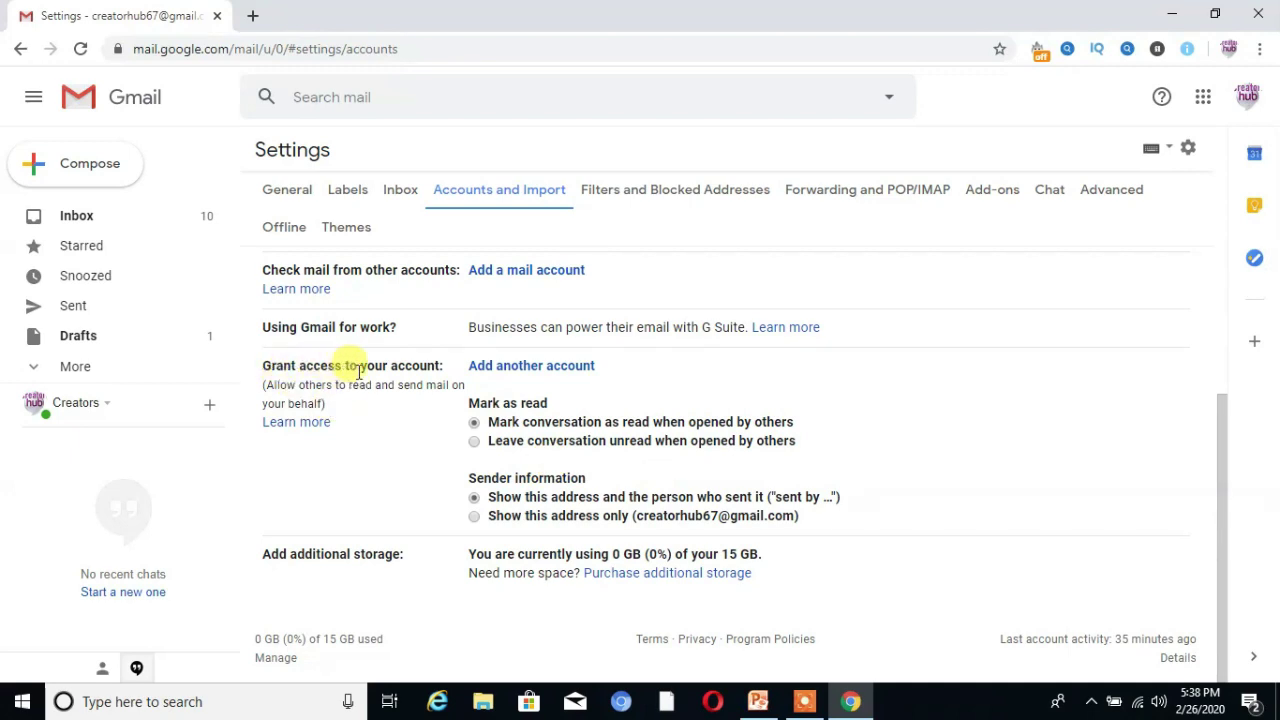
pyautogui.click(514, 372)
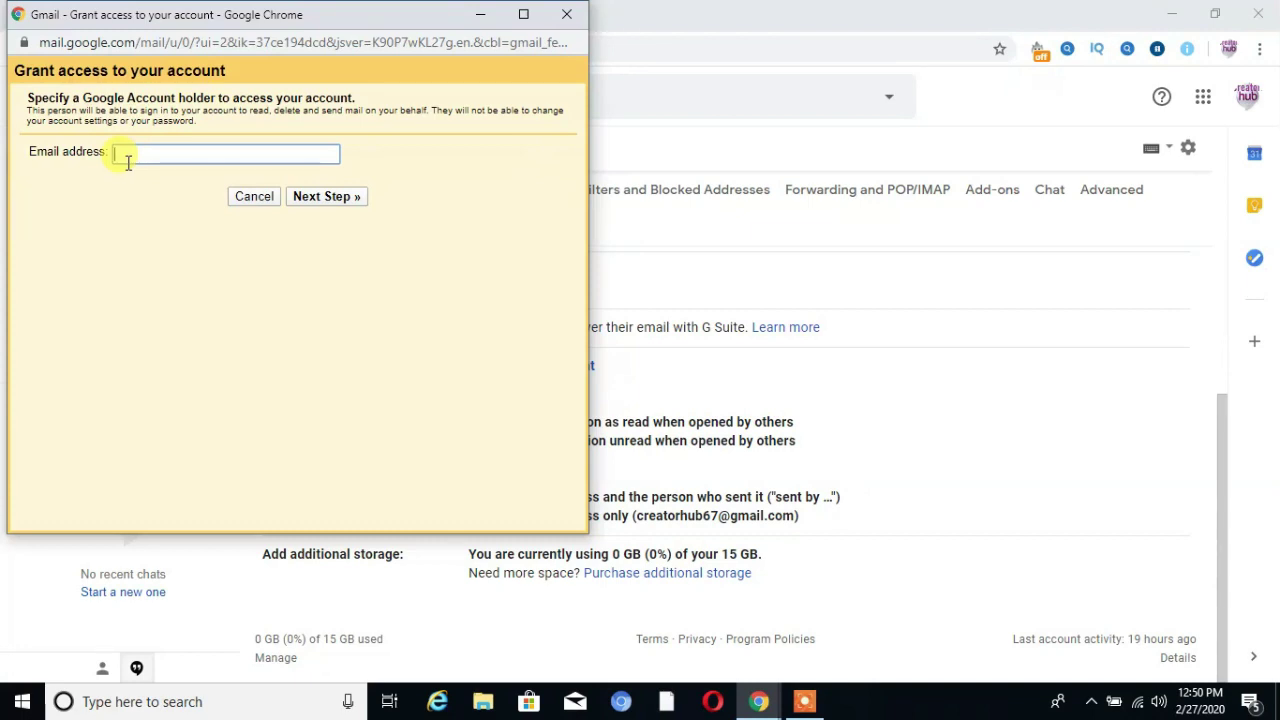
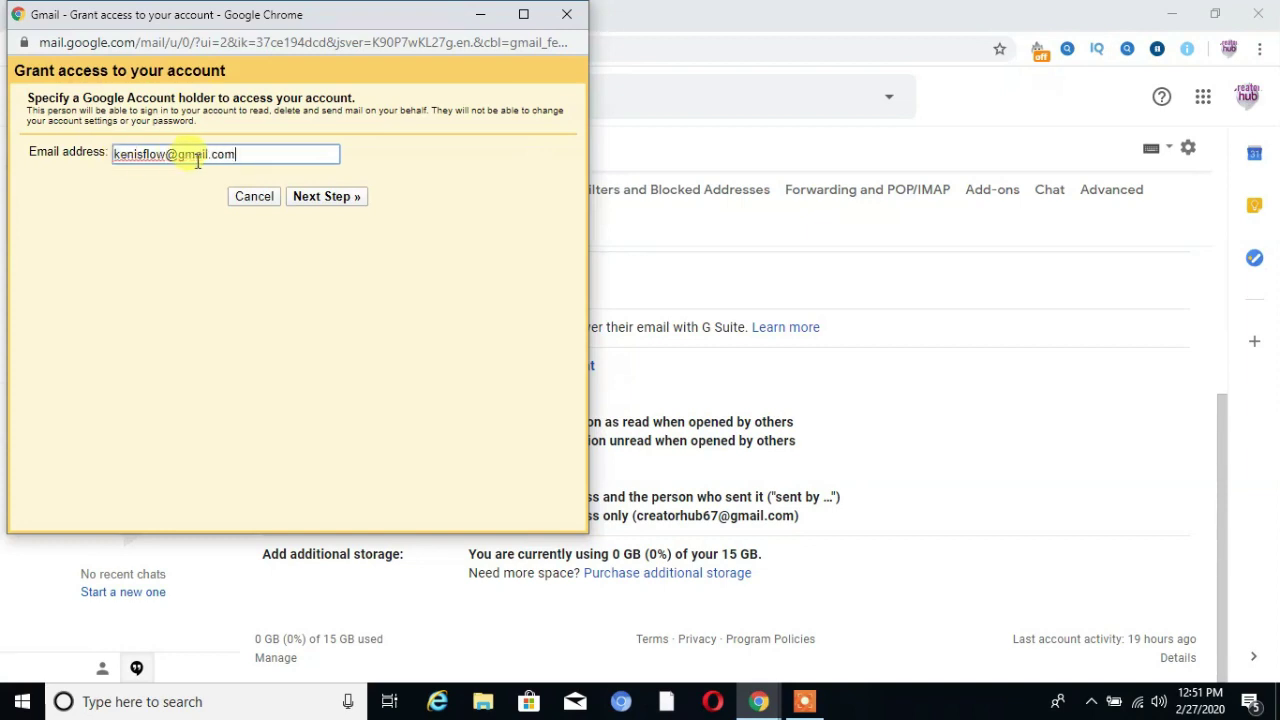
# Enter the delegate's email address and send the access-grant email.
pyautogui.click(332, 198)
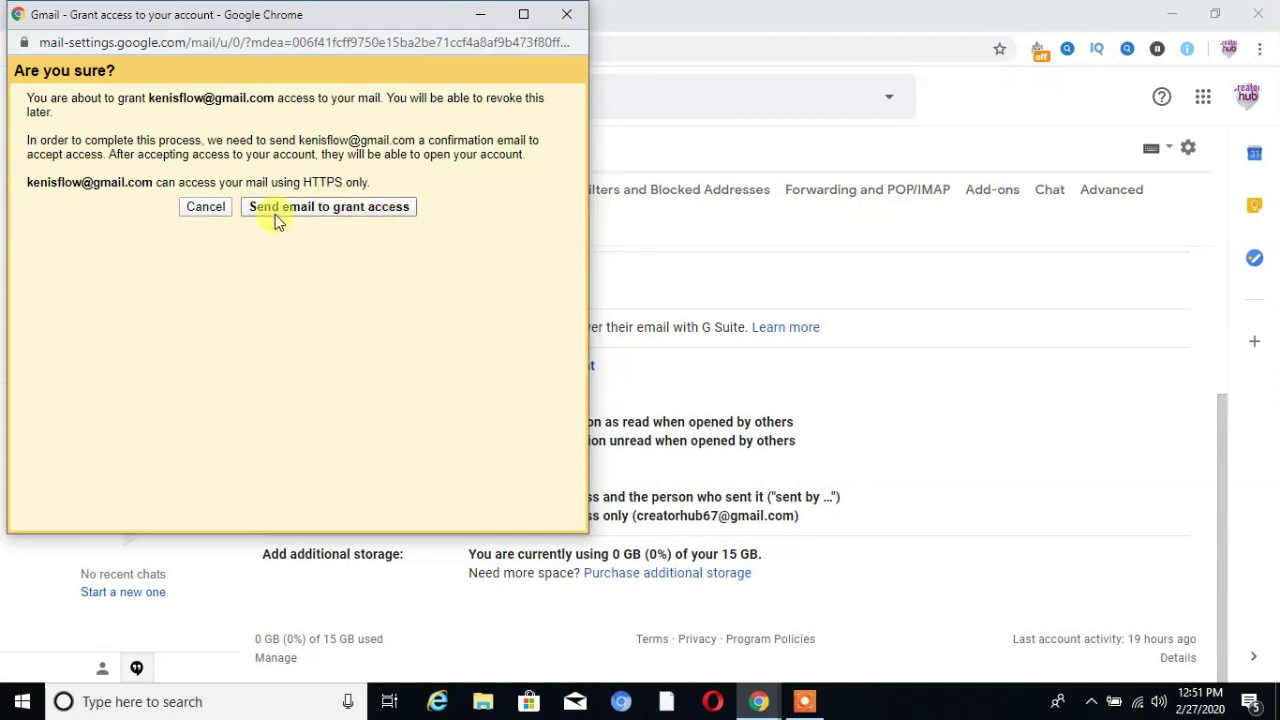
pyautogui.click(345, 212)
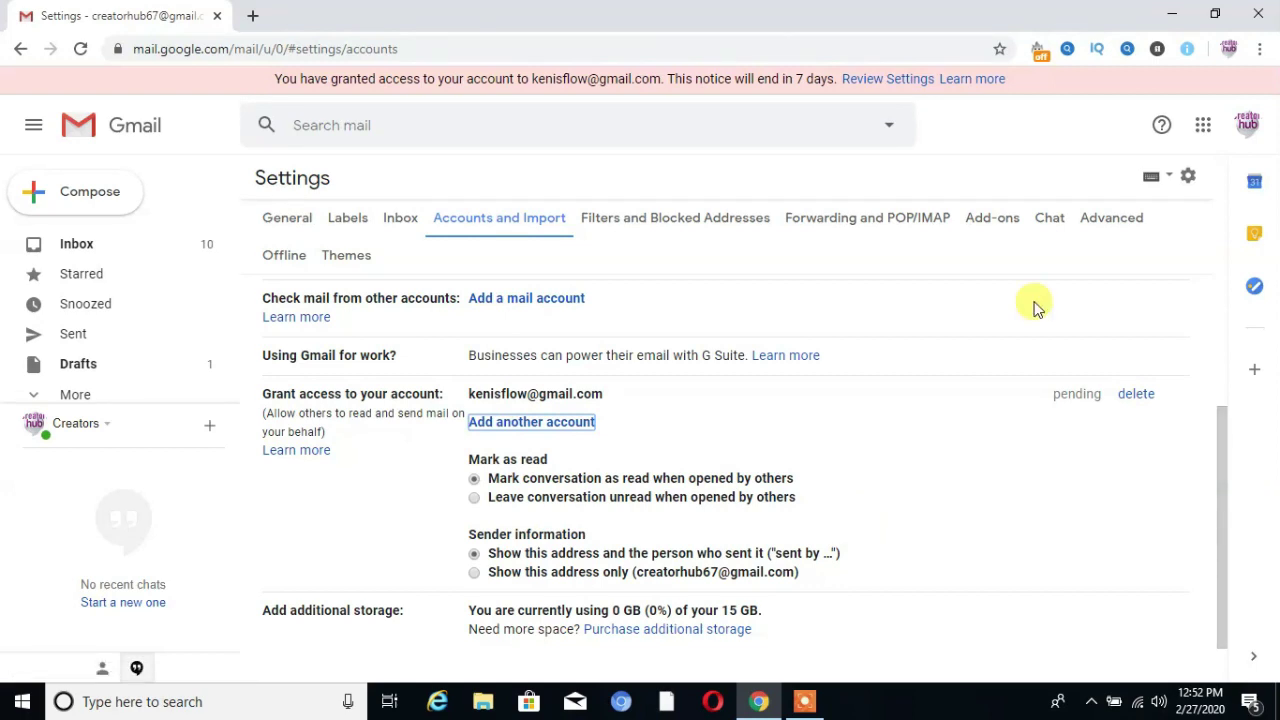
# Switch to the delegate account with its password, skipping the backup-phone reminder.
pyautogui.click(1247, 125)
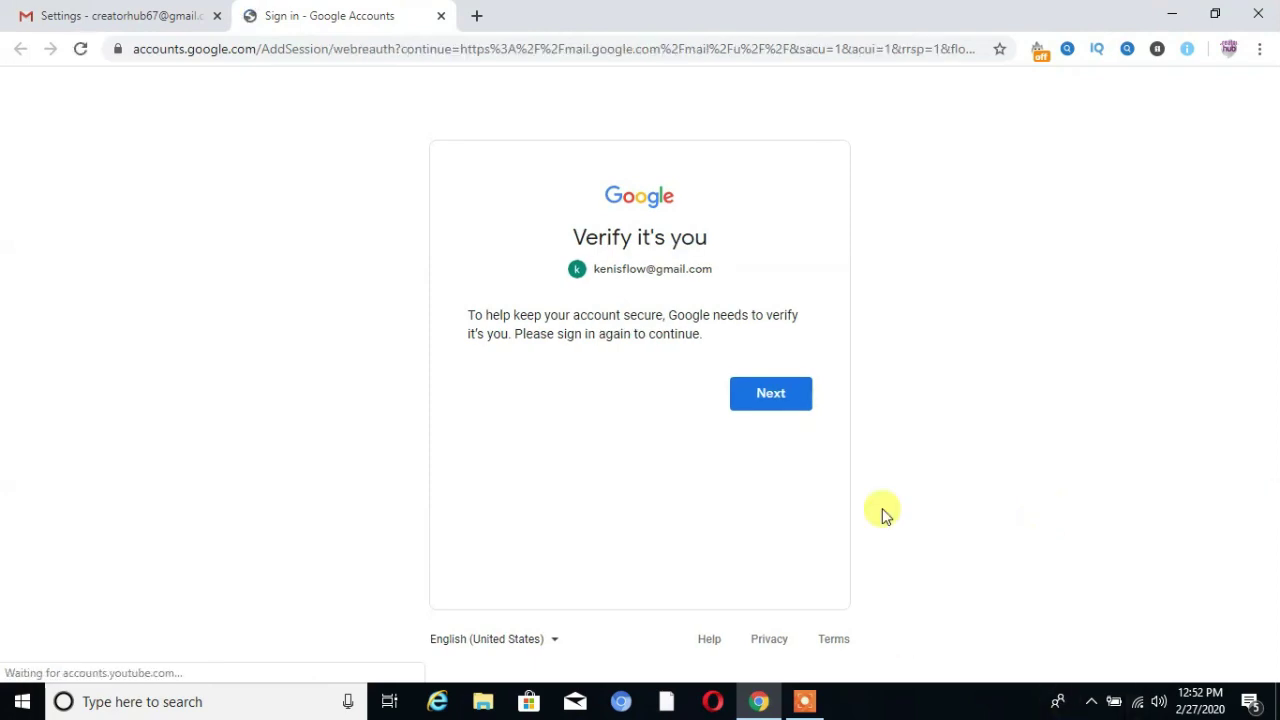
pyautogui.click(757, 388)
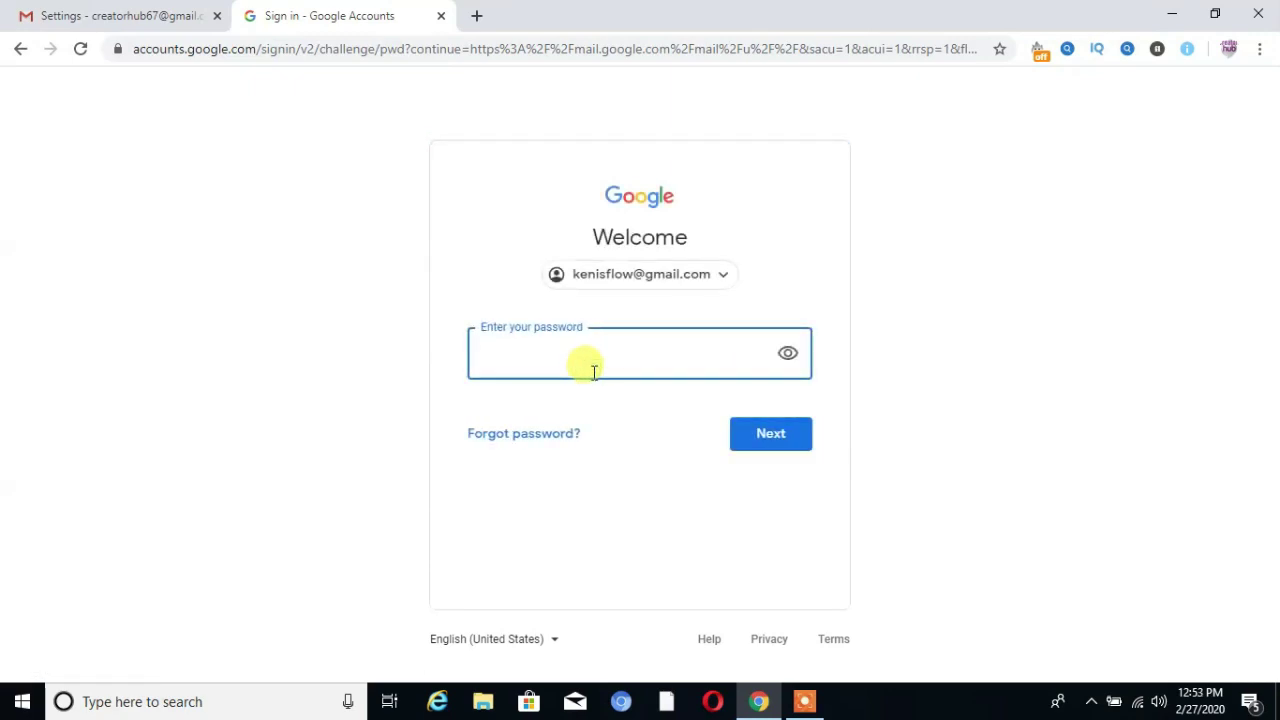
pyautogui.write('••••')
pyautogui.write('••••••')
pyautogui.click(771, 437)
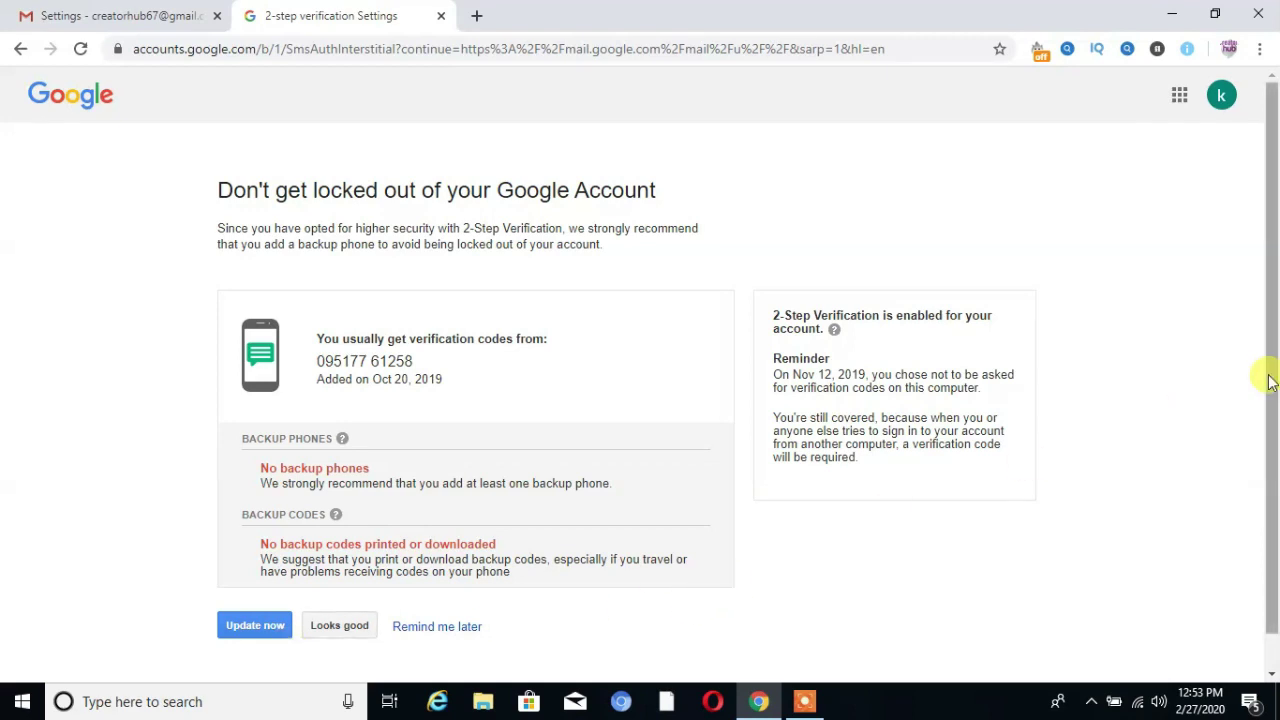
pyautogui.click(452, 630)
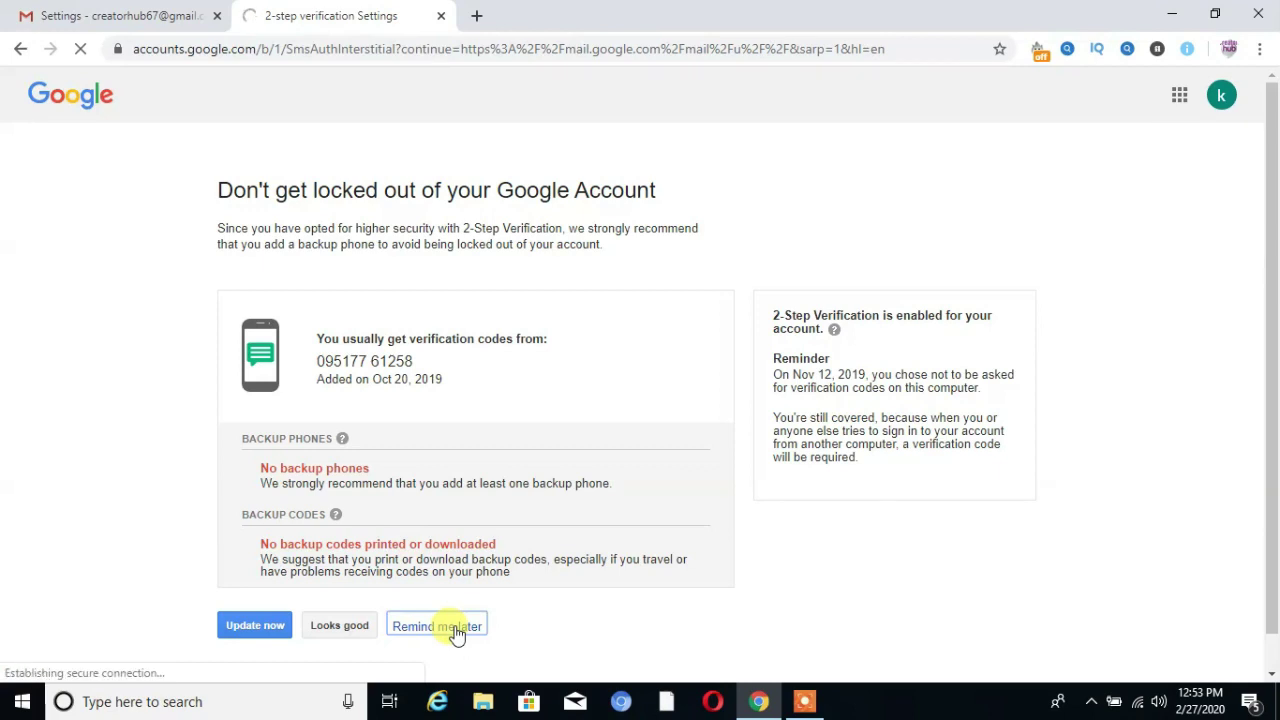
pyautogui.moveTo(1274, 345); pyautogui.dragTo(1276, 428)
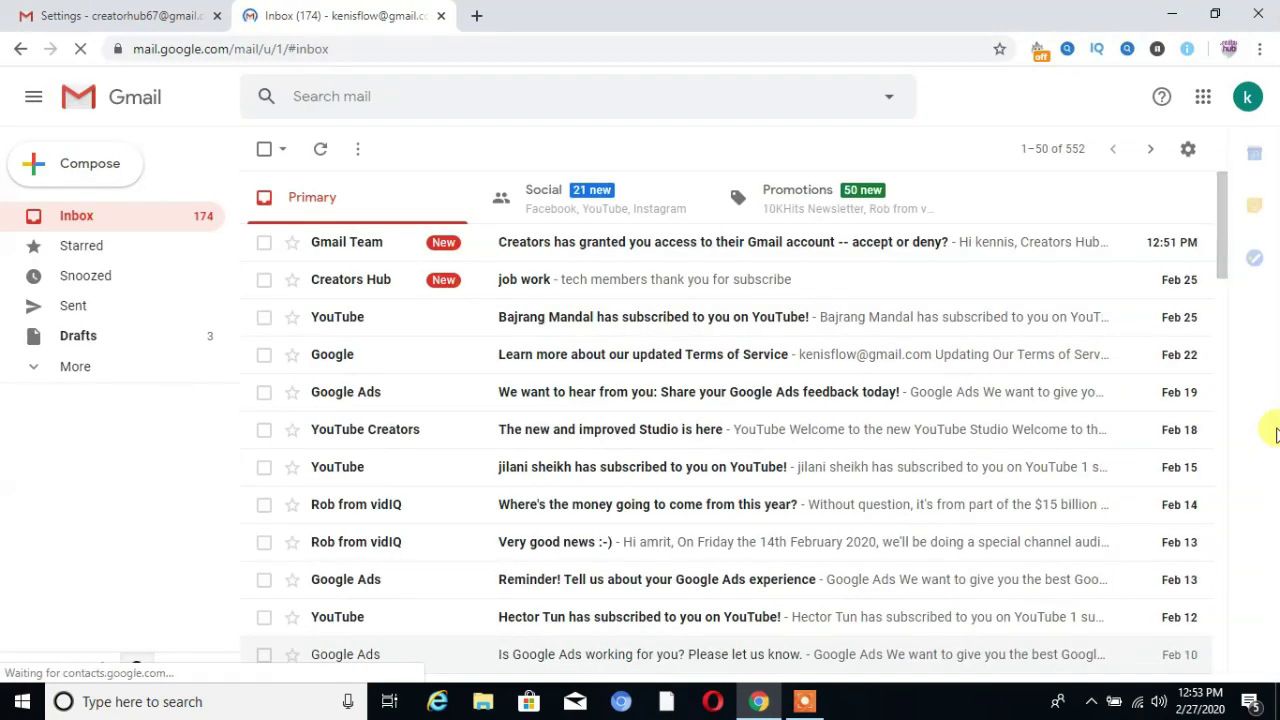
# Open the 'Creators has granted you access' email and follow its accept link.
pyautogui.click(352, 243)
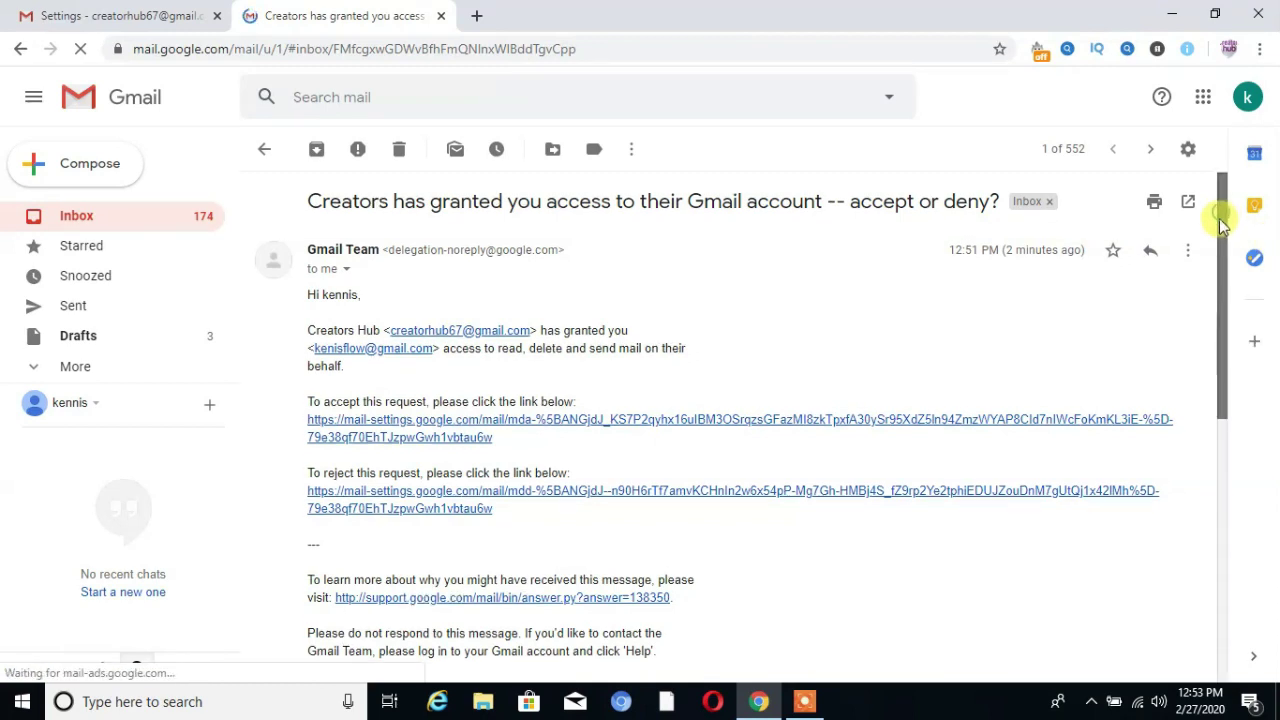
pyautogui.moveTo(1222, 222); pyautogui.dragTo(1228, 230)
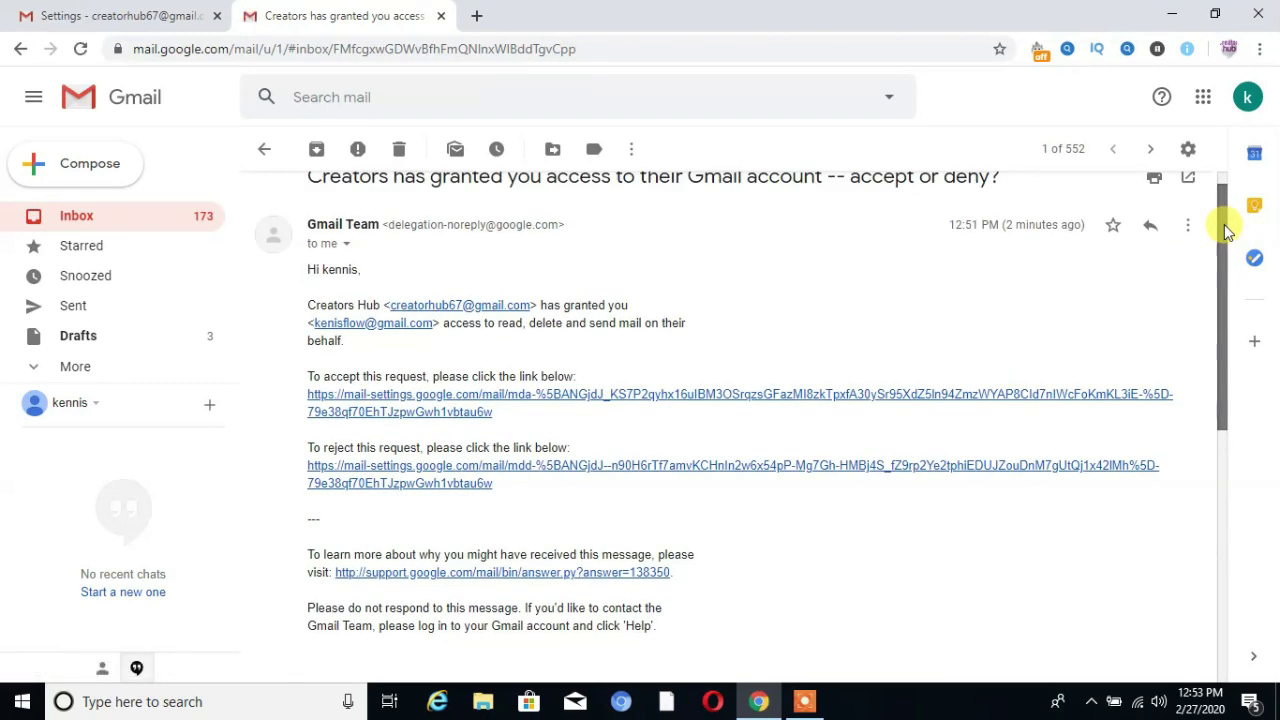
pyautogui.moveTo(1224, 224); pyautogui.dragTo(1224, 196)
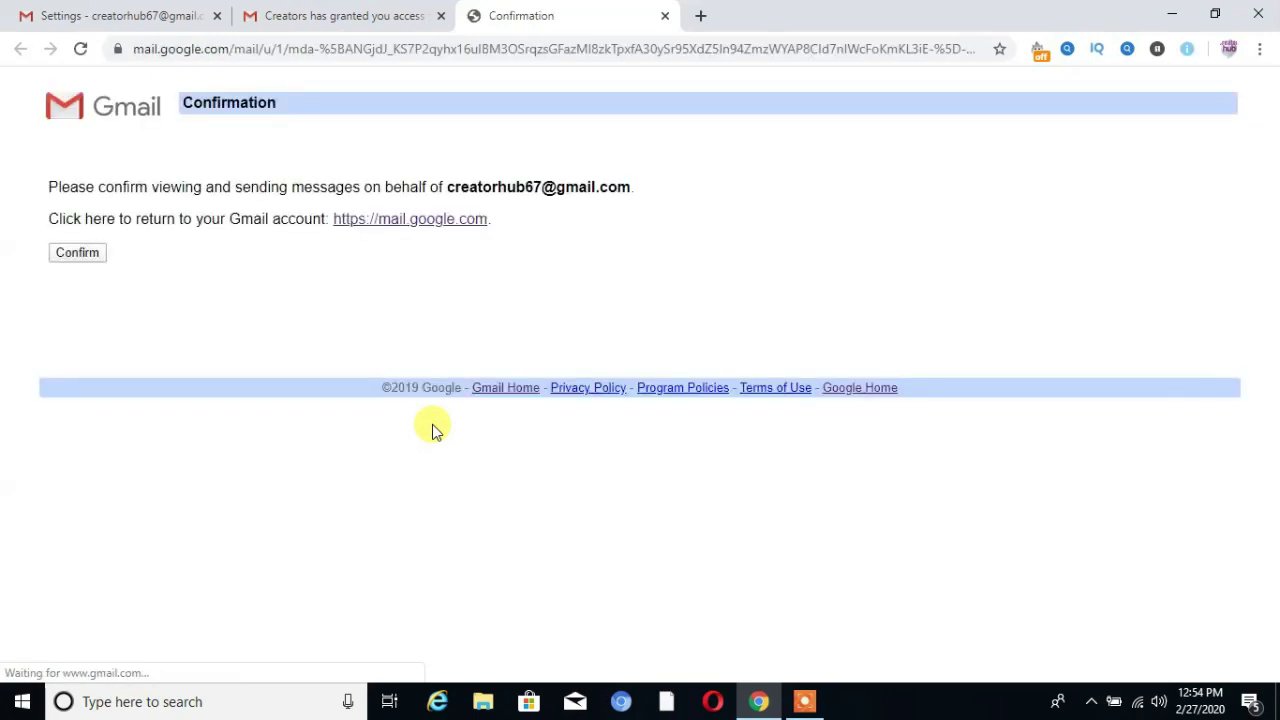
# Confirm the delegation, close the Success page, and return to the owner's Settings.
pyautogui.click(73, 255)
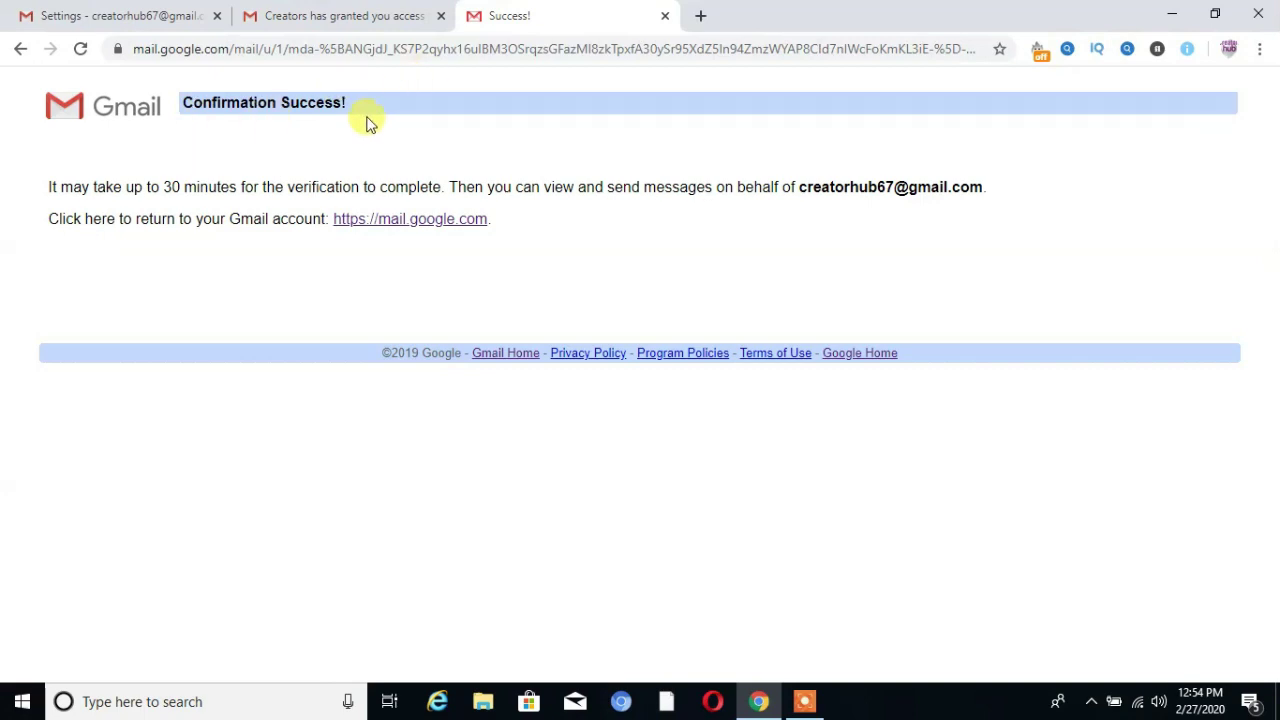
pyautogui.click(666, 17)
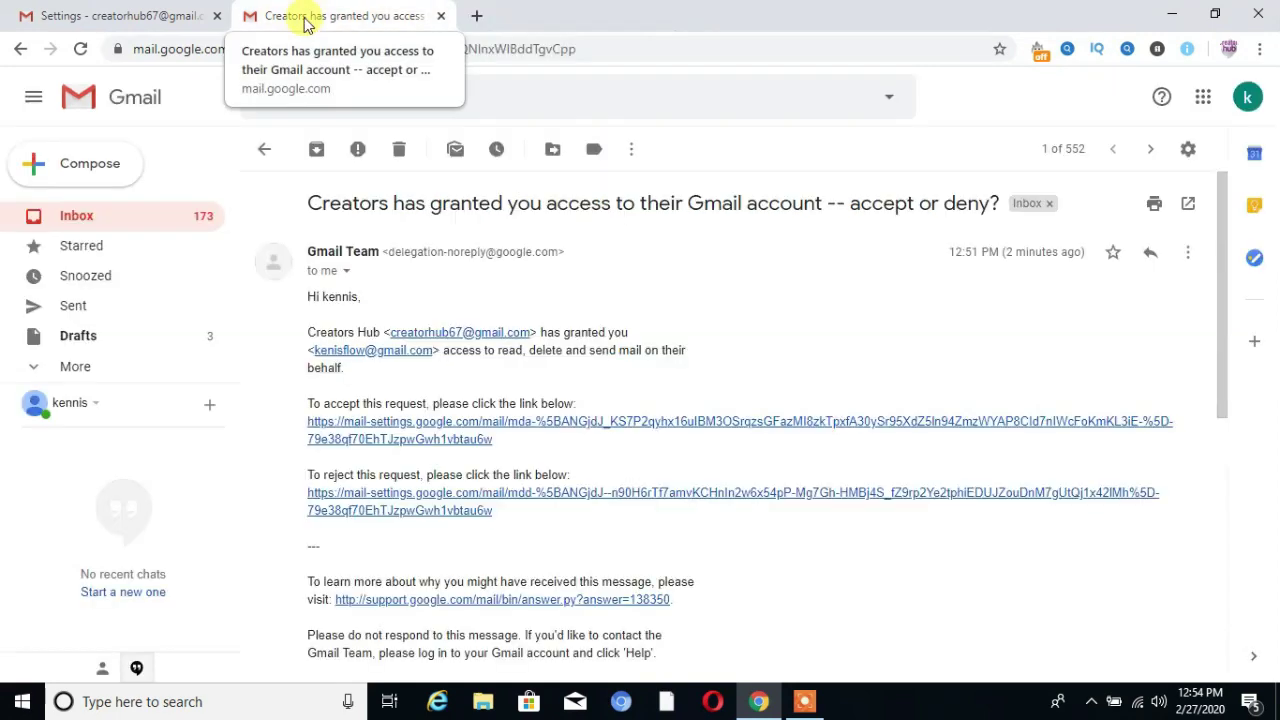
pyautogui.click(163, 13)
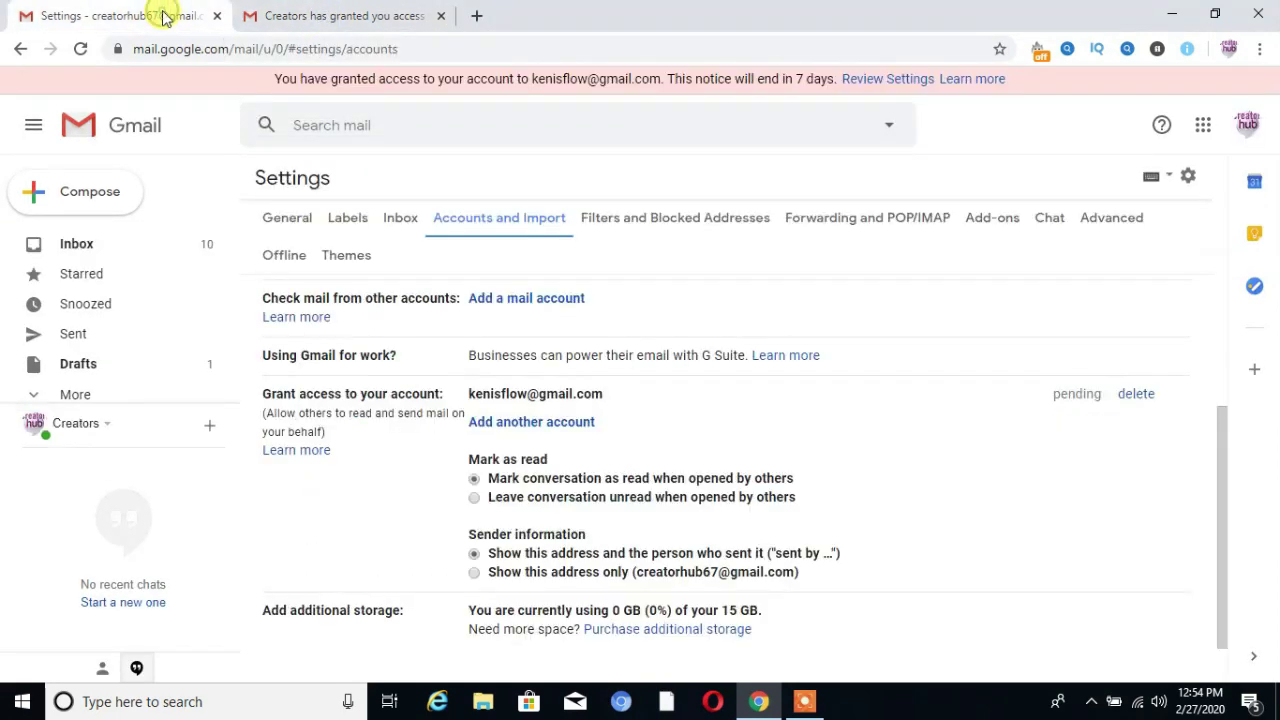